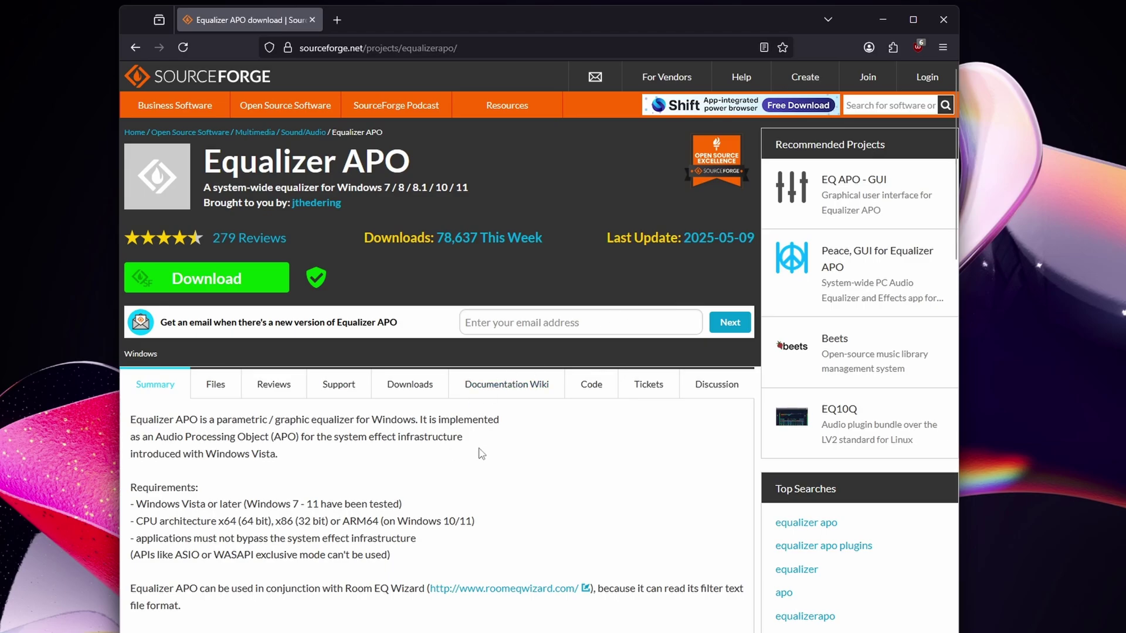
# Scroll through the Equalizer APO project page on SourceForge.
pyautogui.scroll(-1, 489, 443)
pyautogui.scroll(-4, 489, 443)
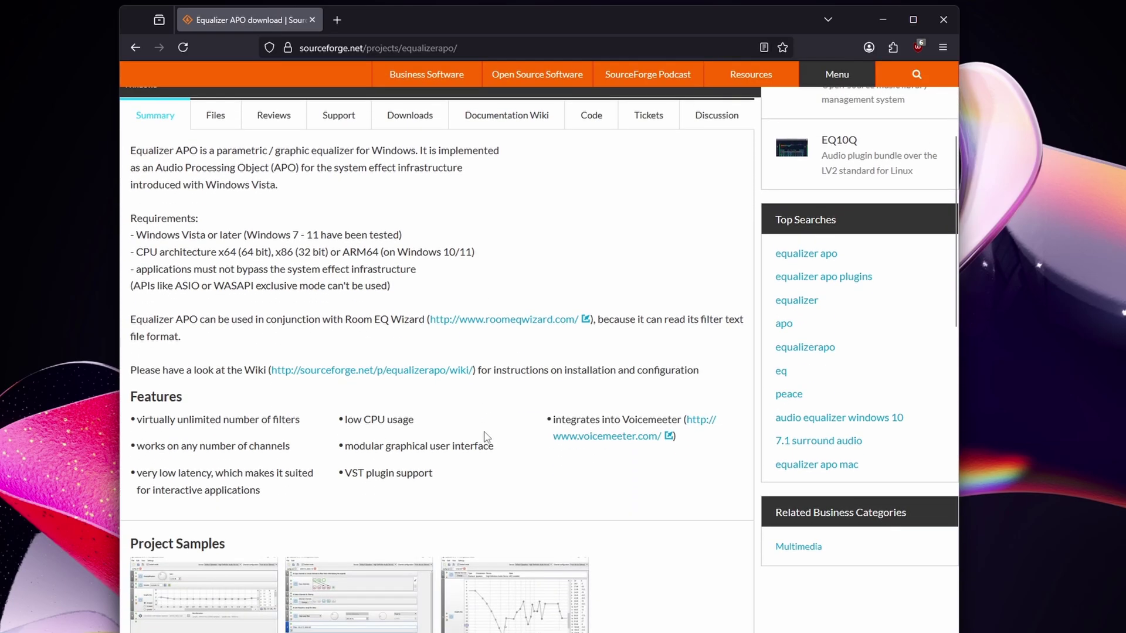
pyautogui.scroll(-1, 486, 437)
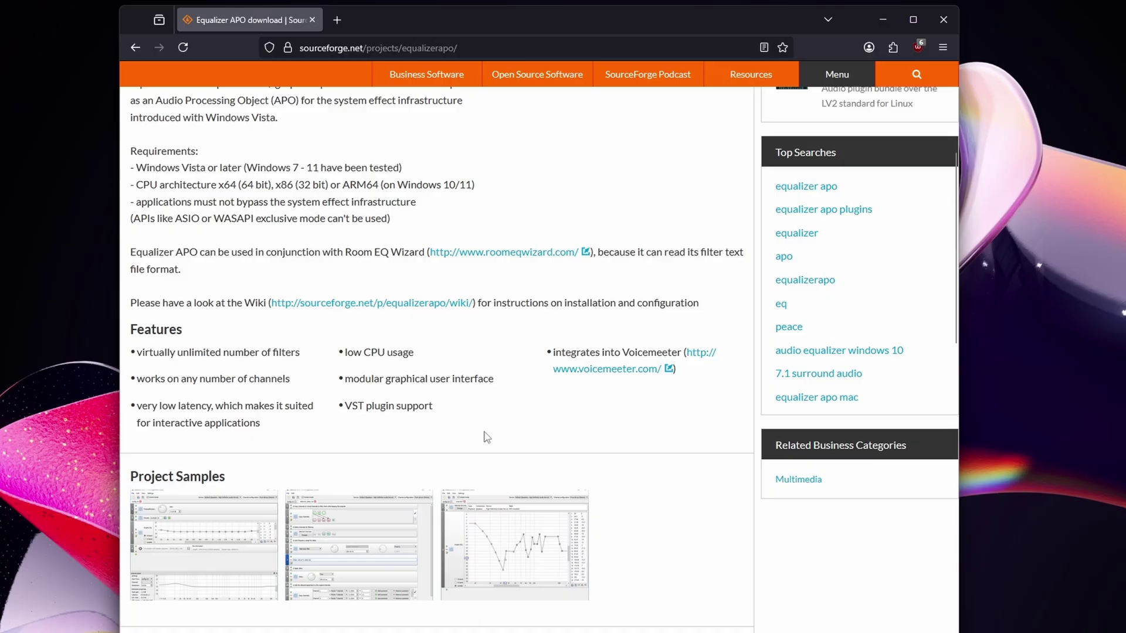
# Go to the Peace Equalizer project page and download its latest release.
pyautogui.hotkey('alt', 'Left')
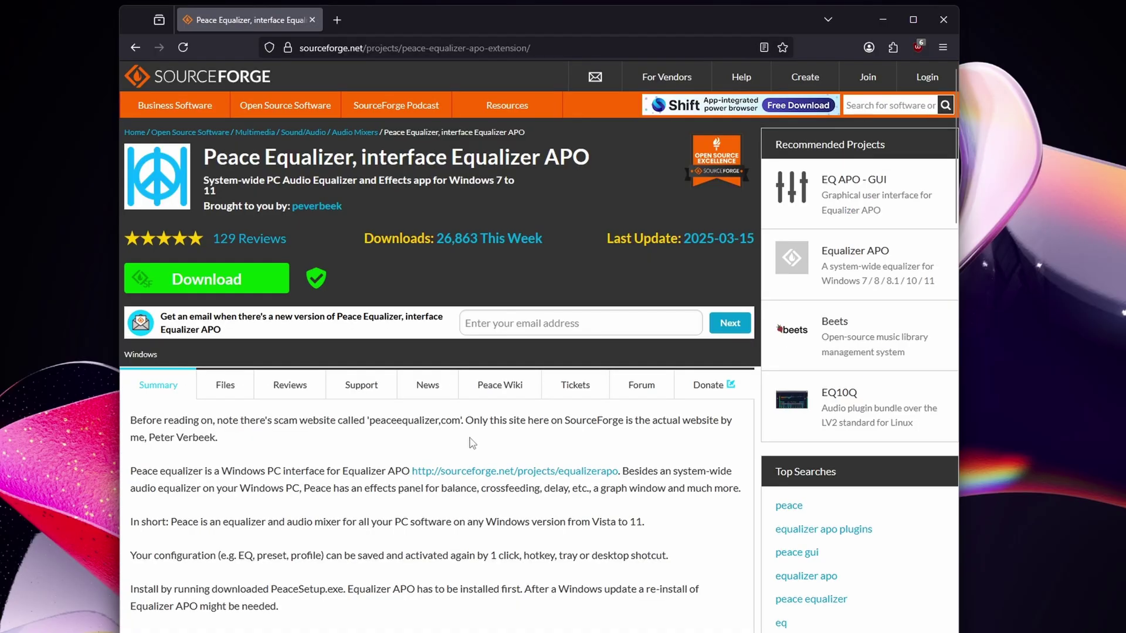
pyautogui.scroll(-7, 472, 442)
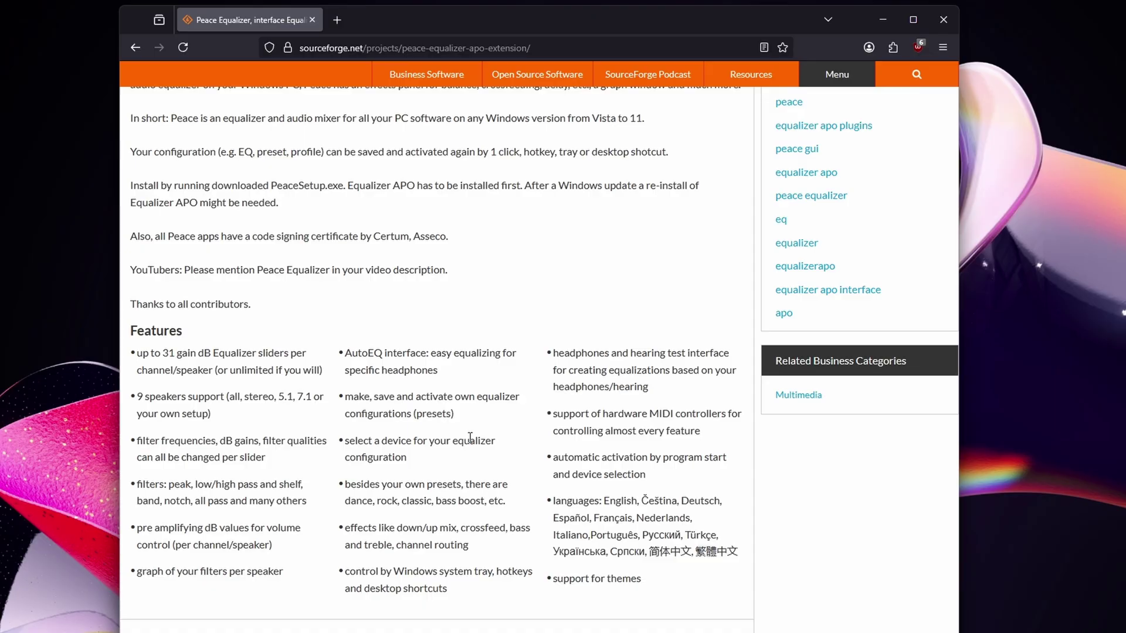
pyautogui.scroll(7, 470, 437)
pyautogui.click(227, 282)
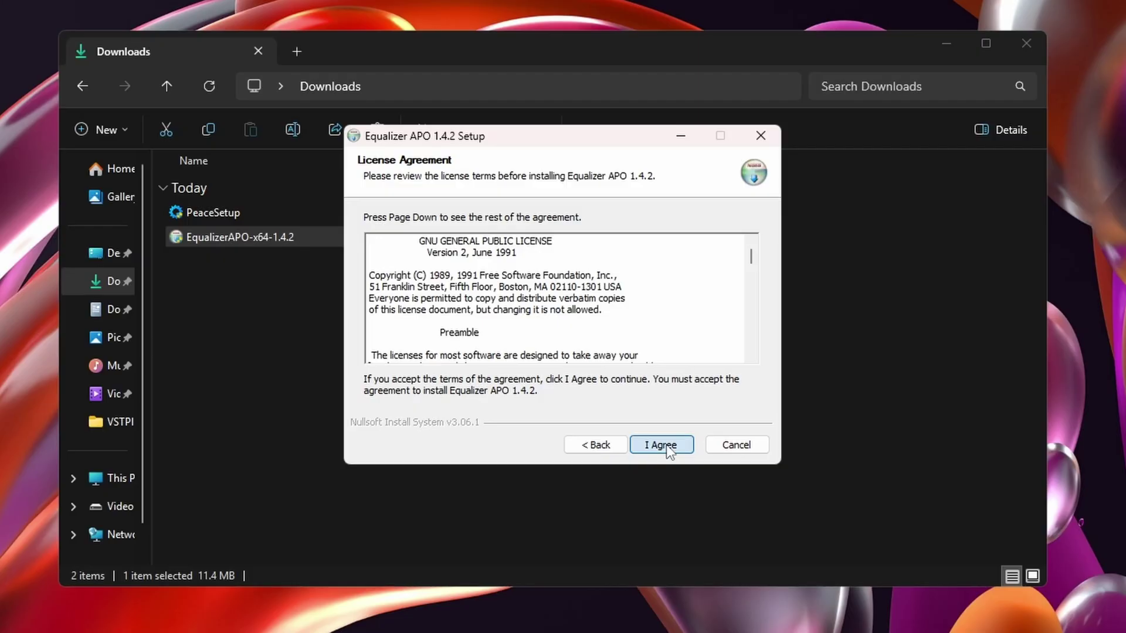
# Install Equalizer APO 1.4.2 into C:\Program Files\EqualizerAPO with the default Start Menu folder.
pyautogui.click(666, 445)
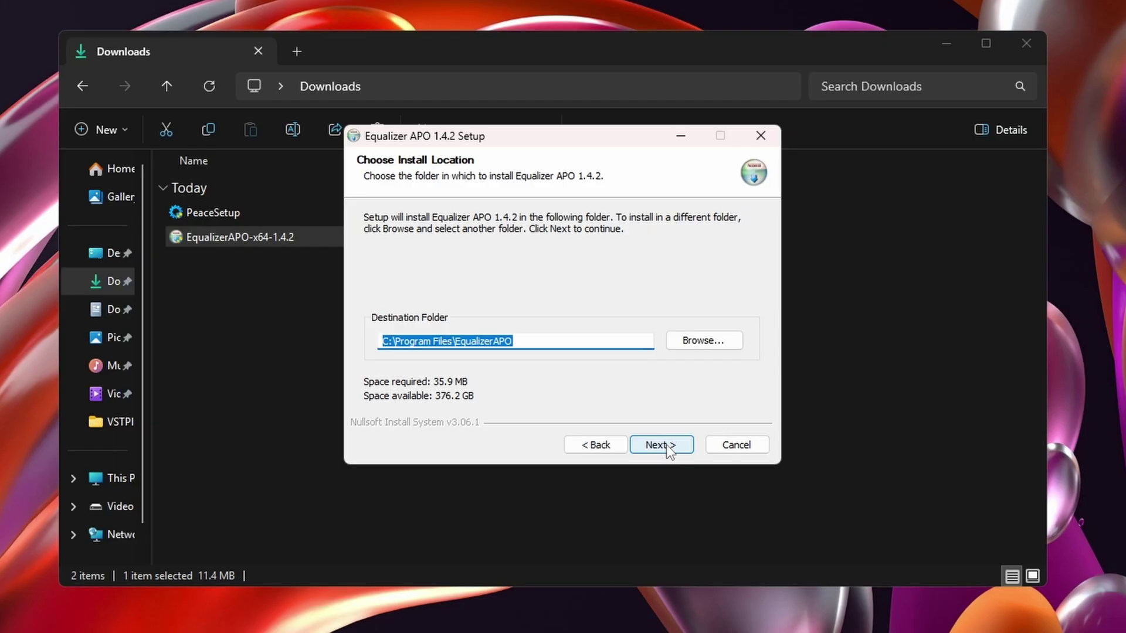
pyautogui.click(666, 444)
pyautogui.click(667, 445)
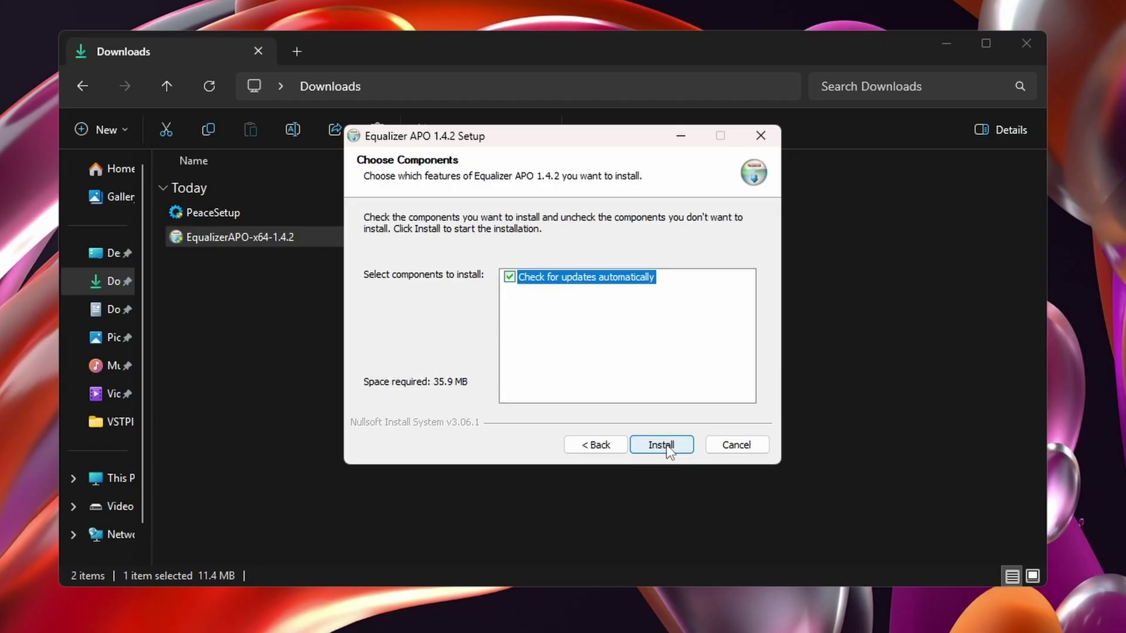
pyautogui.click(666, 445)
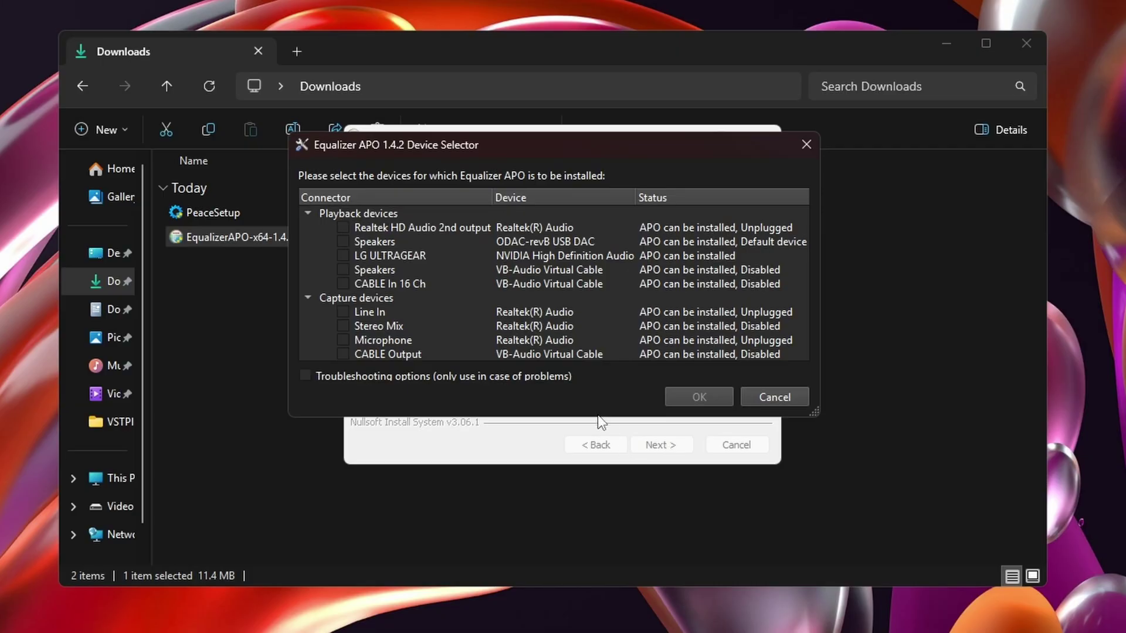
# Apply the APO to Speakers (ODAC-revB USB DAC) and dismiss the no-problems check results.
pyautogui.moveTo(598, 417); pyautogui.dragTo(596, 452)
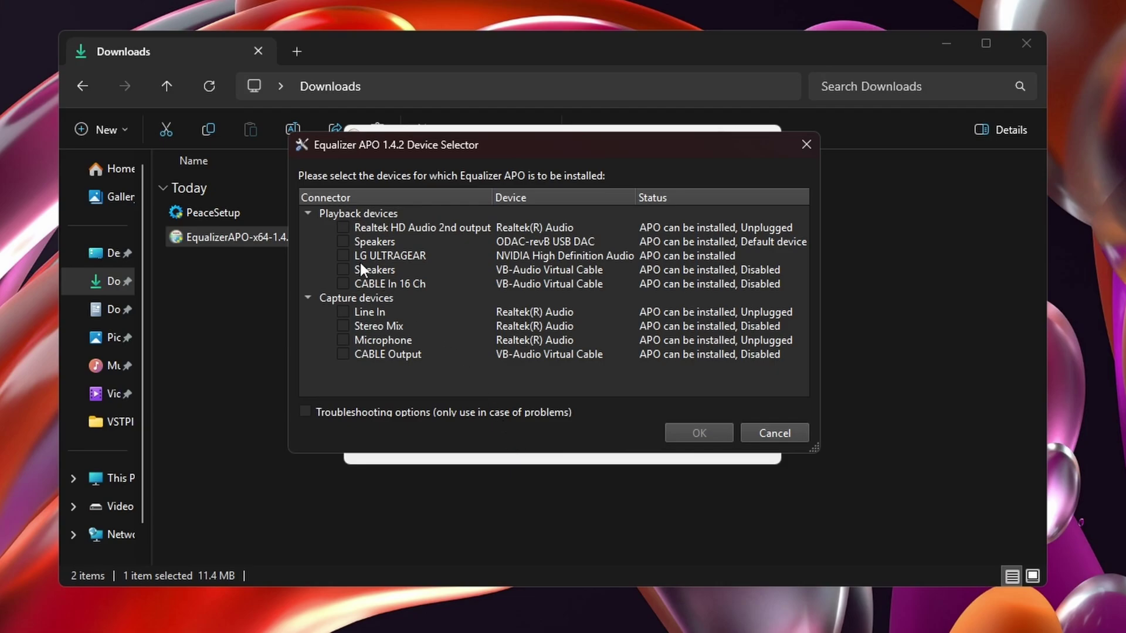
pyautogui.click(343, 242)
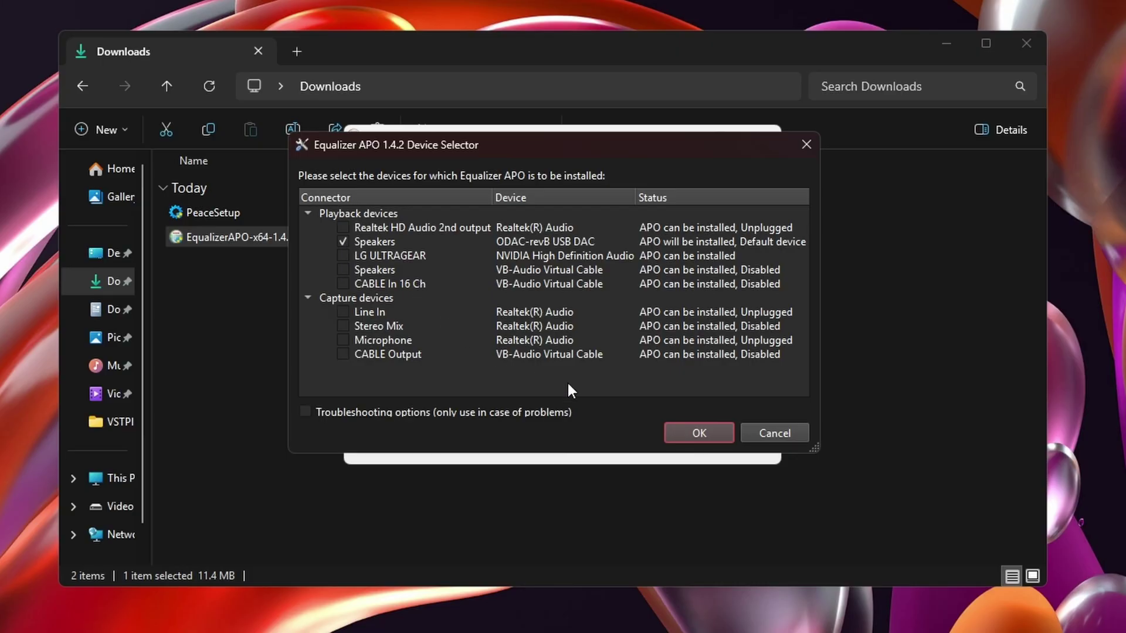
pyautogui.click(686, 431)
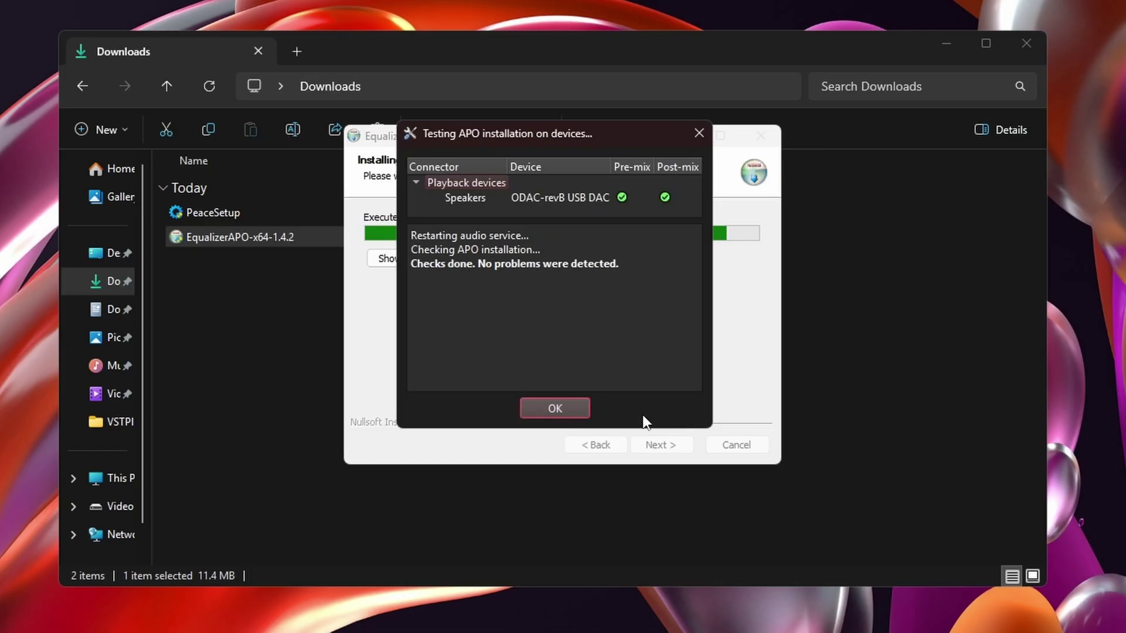
pyautogui.click(554, 408)
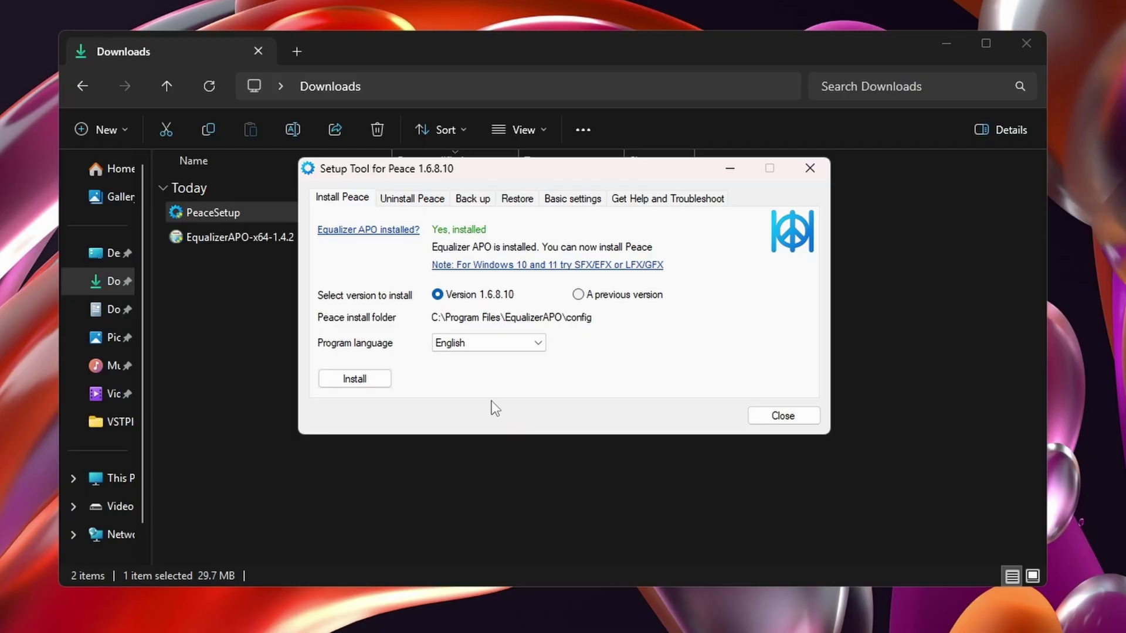
# Install Peace 1.6.8.10, start it, and let it overwrite Equalizer APO's config.txt.
pyautogui.click(369, 383)
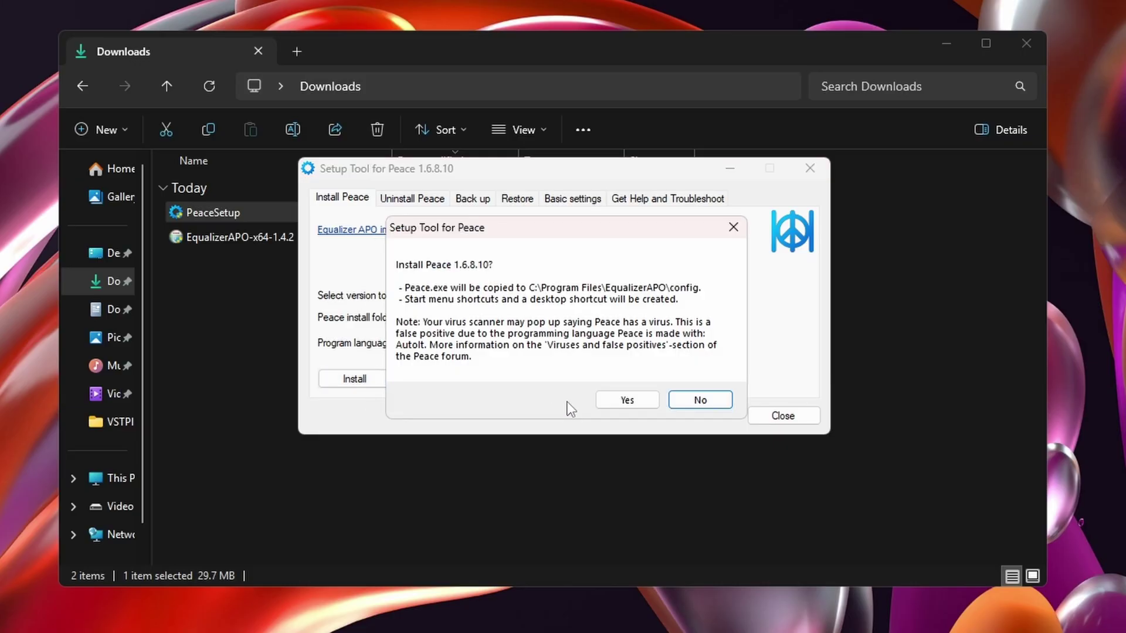
pyautogui.click(627, 401)
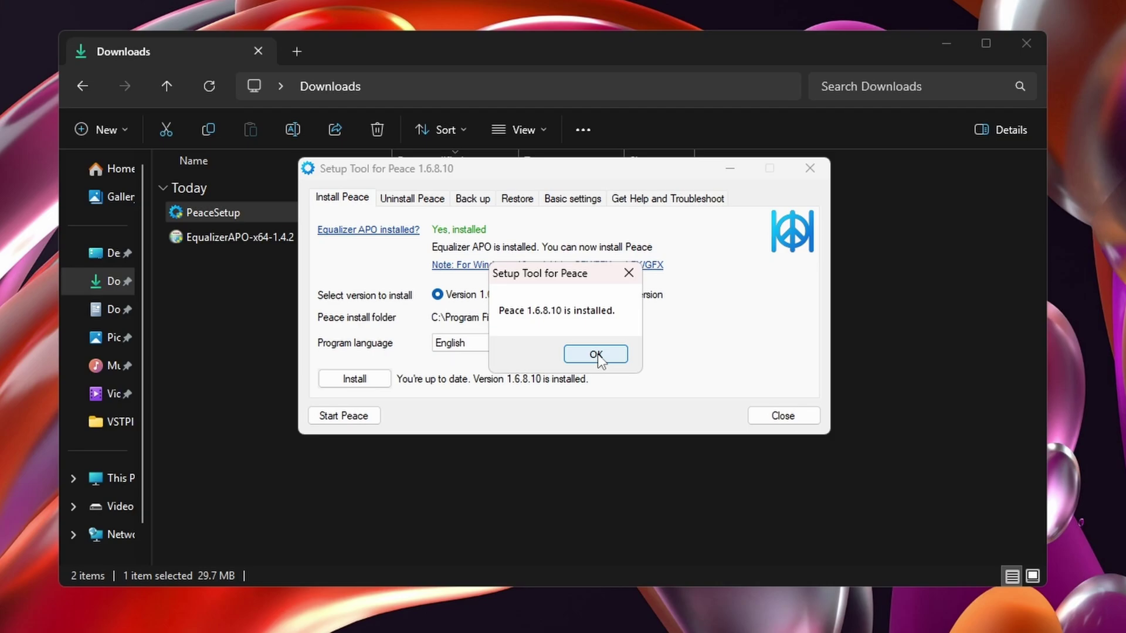
pyautogui.click(597, 355)
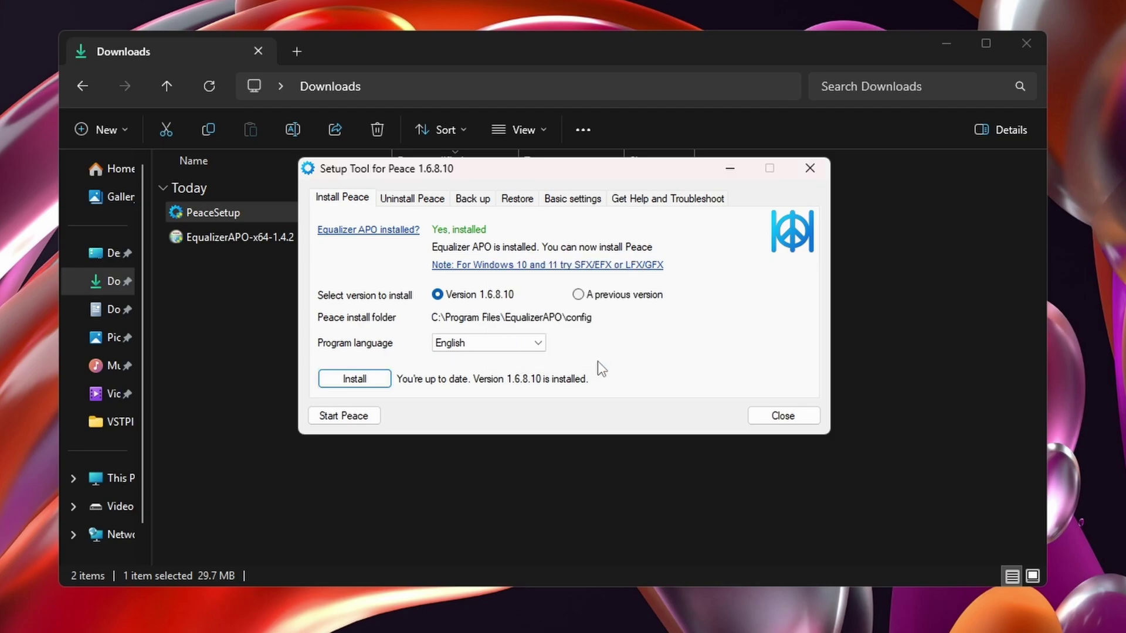
pyautogui.click(342, 414)
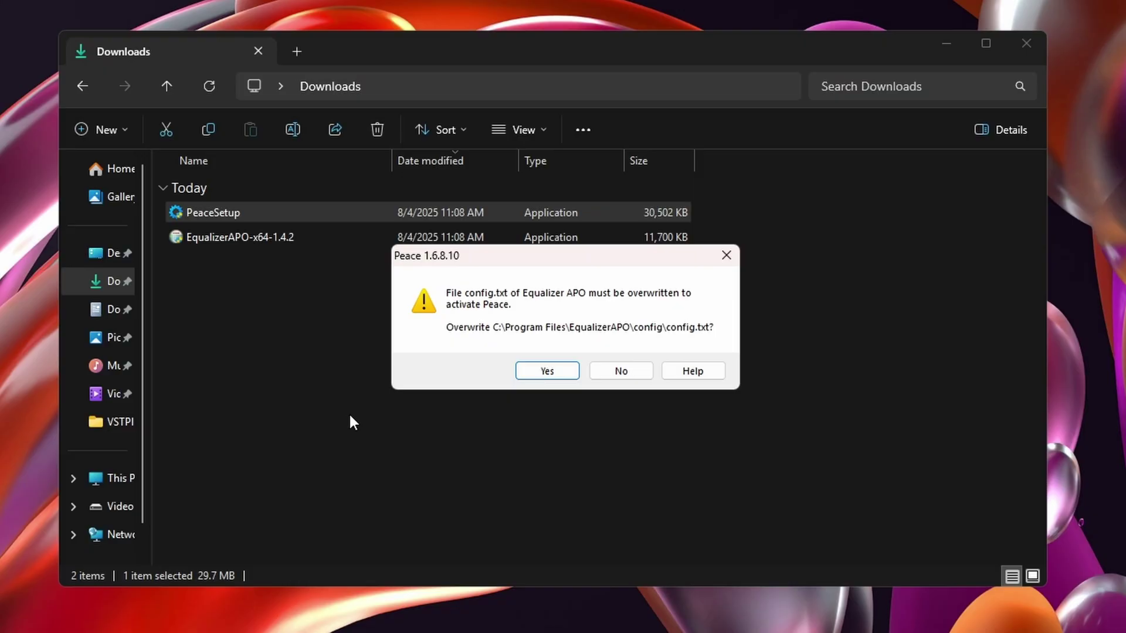
pyautogui.click(544, 371)
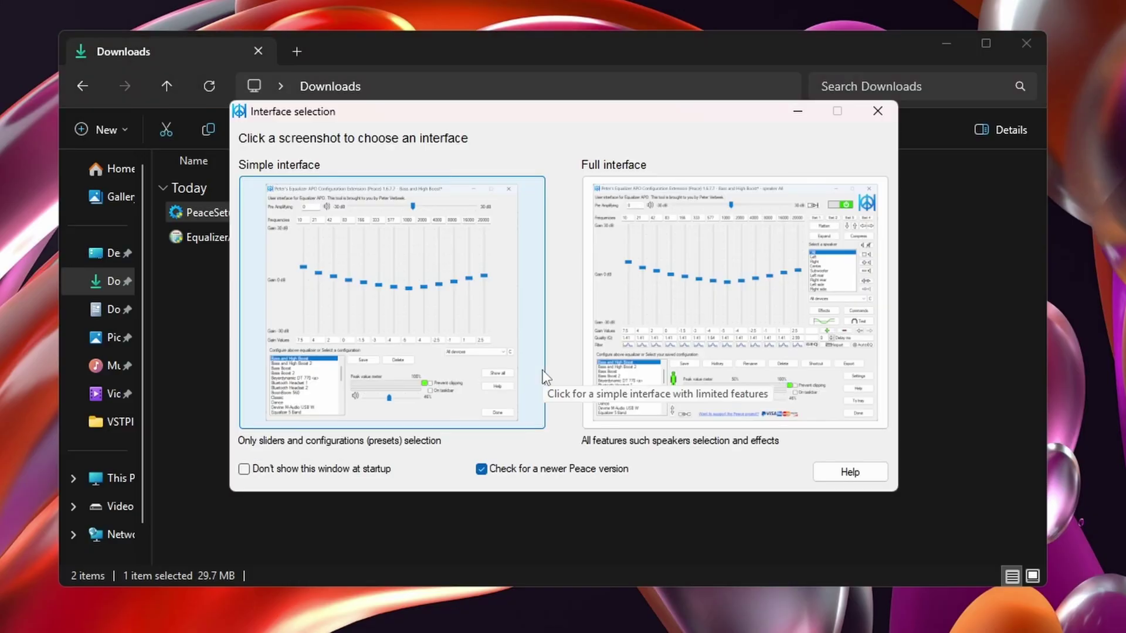
# Choose Peace's Full interface with all features.
pyautogui.click(724, 273)
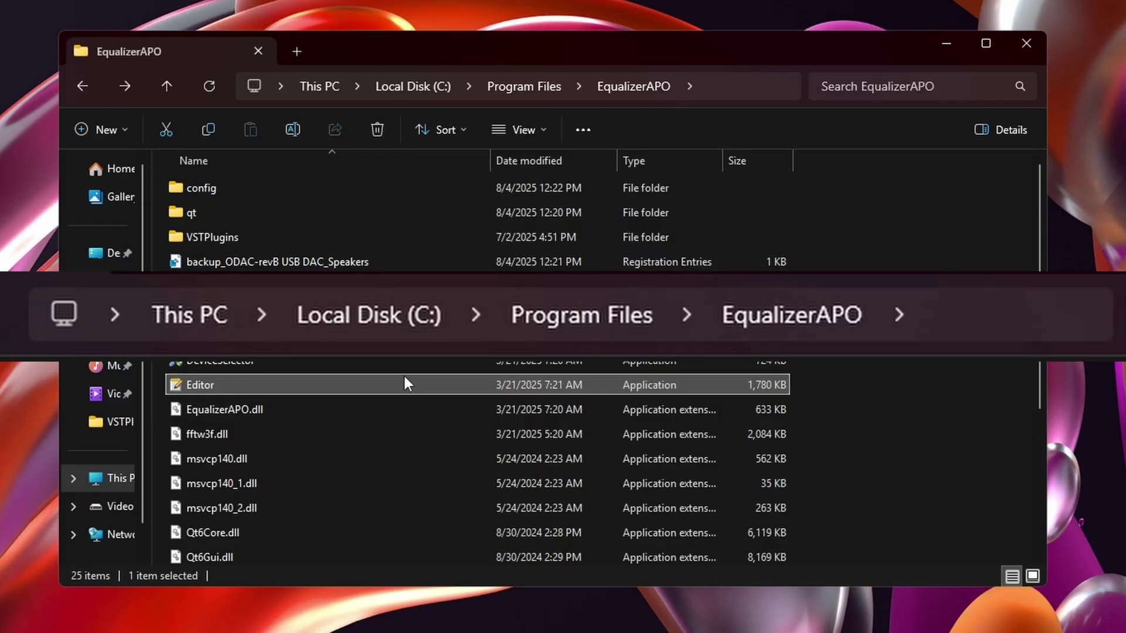
# Open the Configuration Editor and add a VST plugin filter as row 2.
pyautogui.doubleClick(403, 385)
pyautogui.click(937, 47)
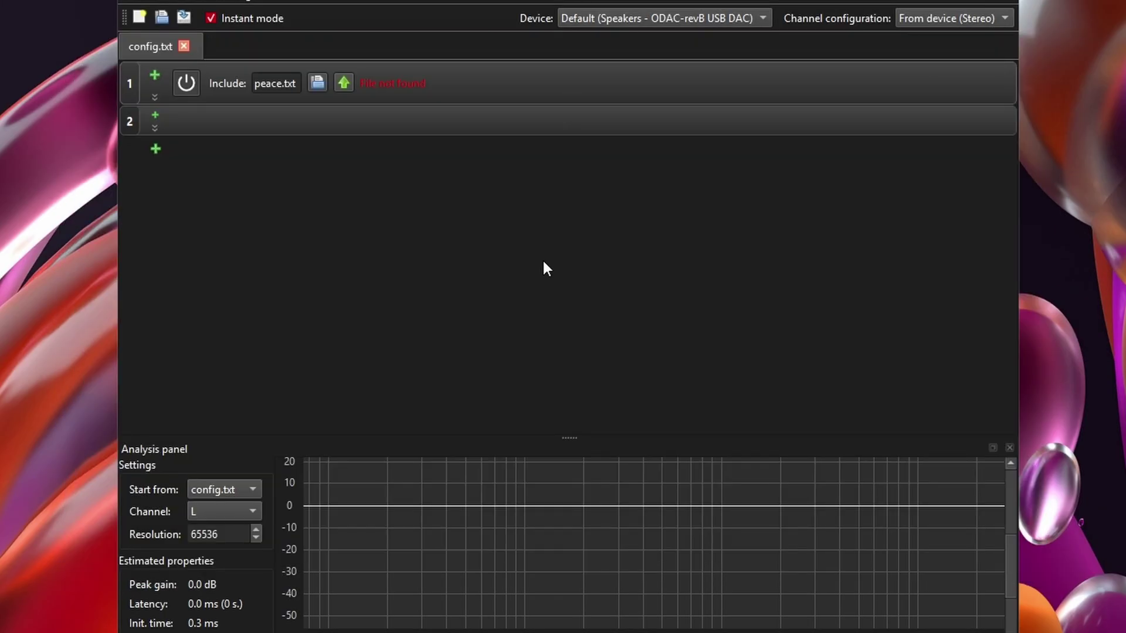
pyautogui.click(152, 115)
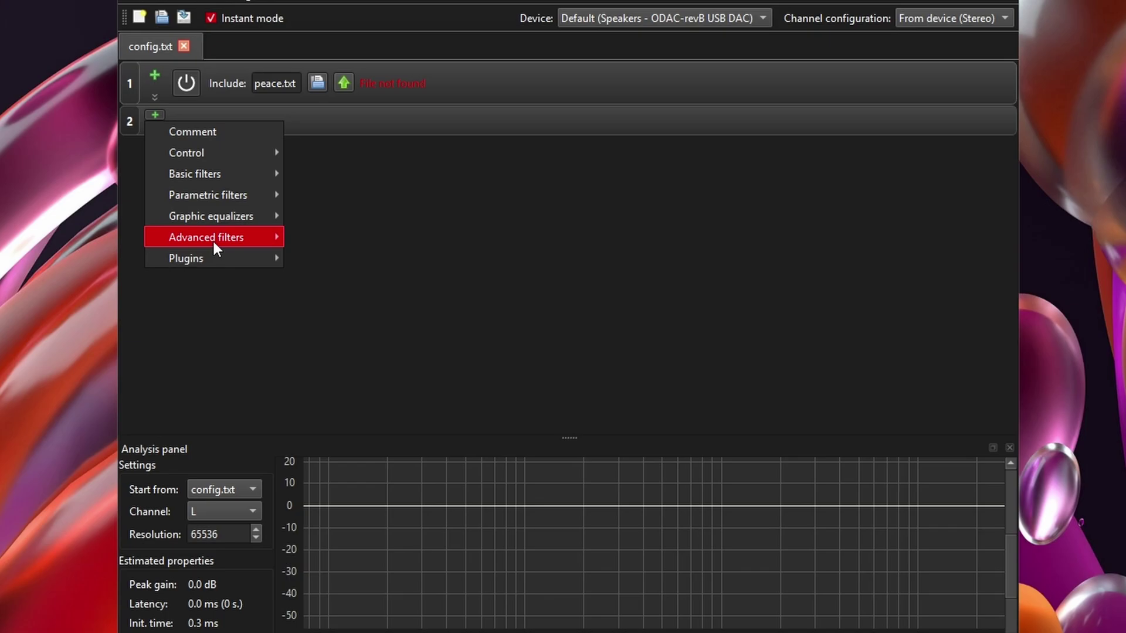
pyautogui.moveTo(217, 262)
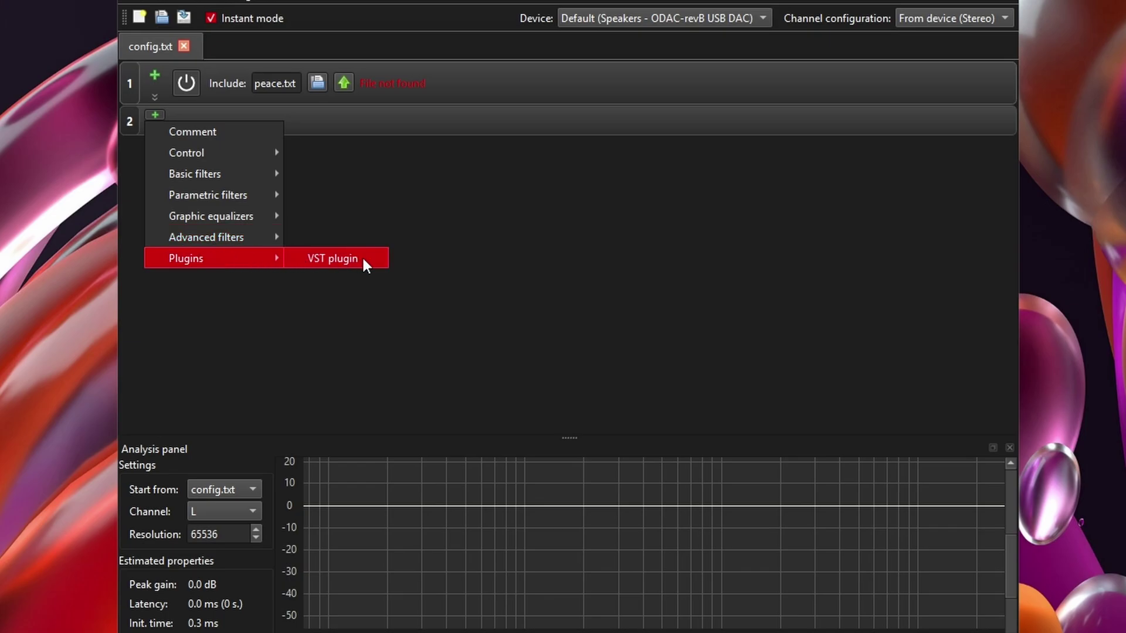
pyautogui.click(333, 259)
# Load LoudMax64.dll into row 2 and embed its LoudMax panel.
pyautogui.click(316, 120)
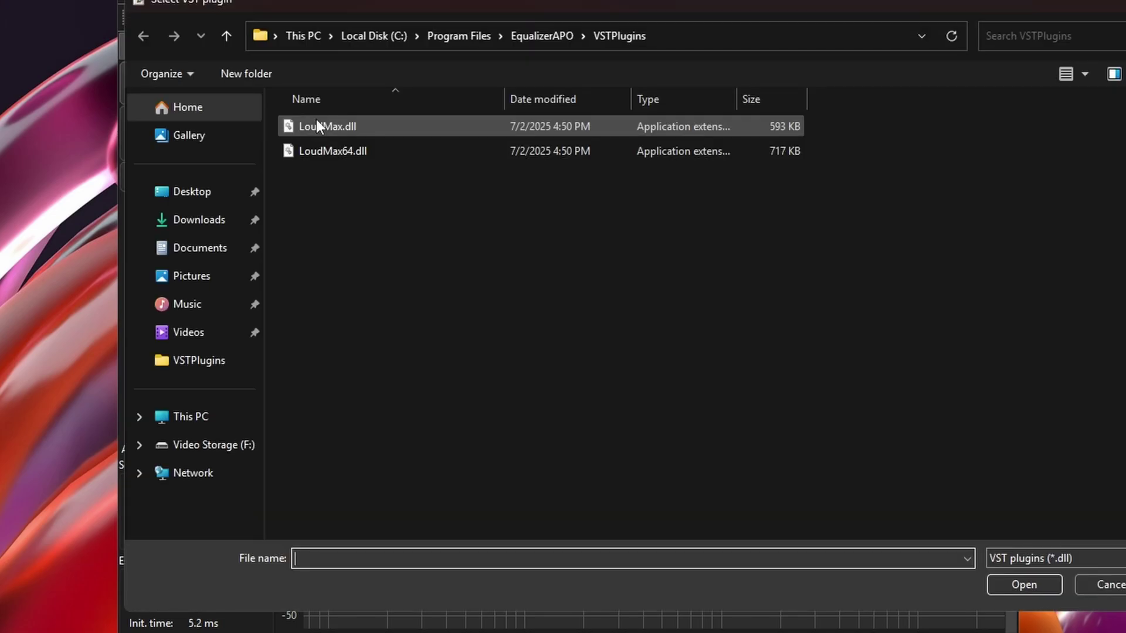
pyautogui.click(395, 153)
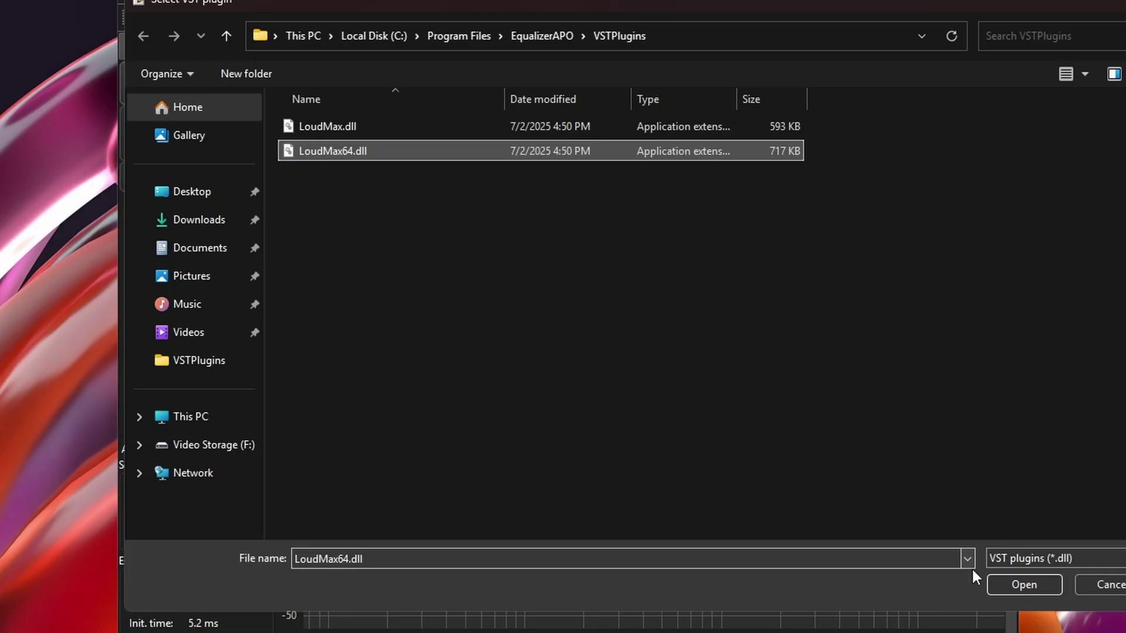
pyautogui.click(1027, 585)
pyautogui.click(430, 121)
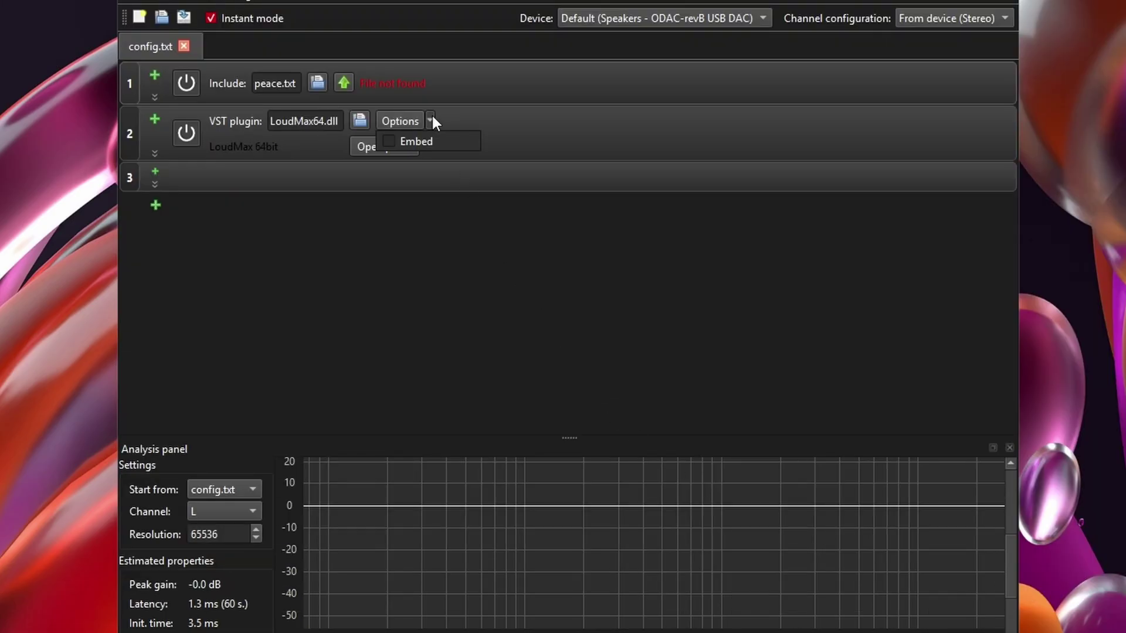
pyautogui.click(421, 139)
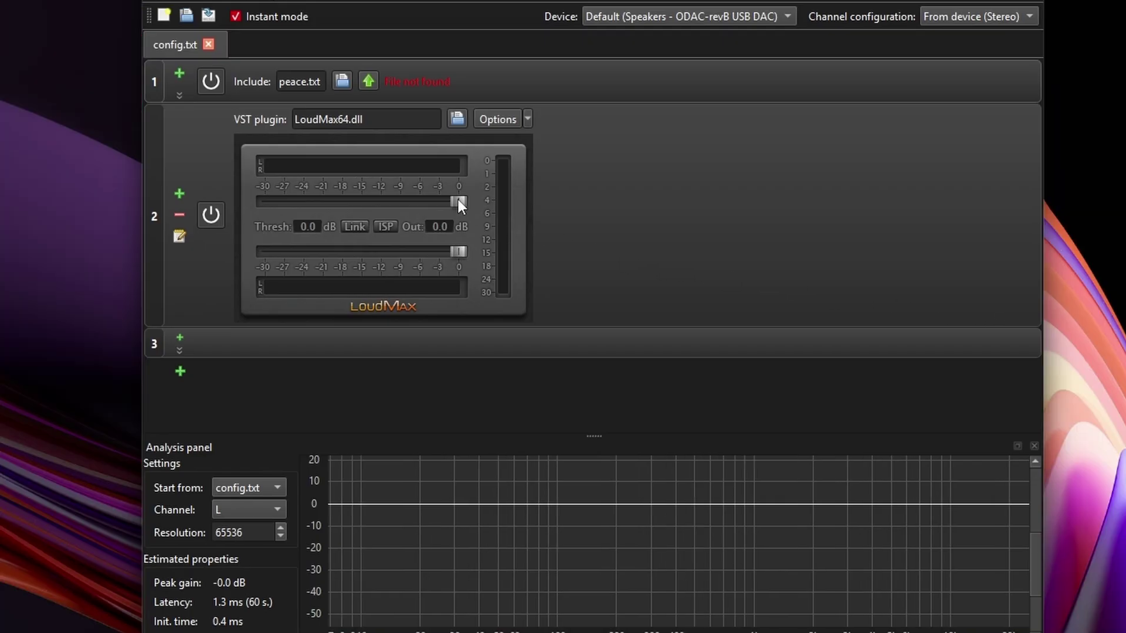
# Try the LoudMax Thresh and Out sliders, then link them with both back at 0.0 dB.
pyautogui.moveTo(458, 199)
pyautogui.mouseDown()
pyautogui.moveTo(420, 199)
pyautogui.moveTo(420, 209)
pyautogui.moveTo(439, 203)
pyautogui.mouseUp()
pyautogui.moveTo(458, 252); pyautogui.dragTo(439, 253)
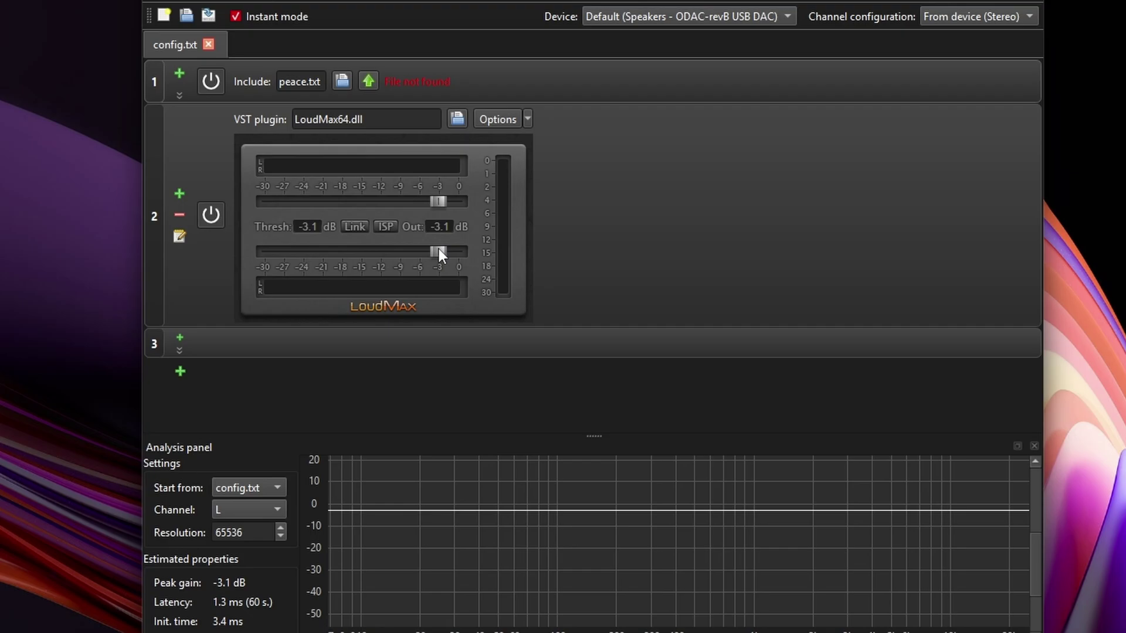
pyautogui.moveTo(432, 254); pyautogui.dragTo(486, 258)
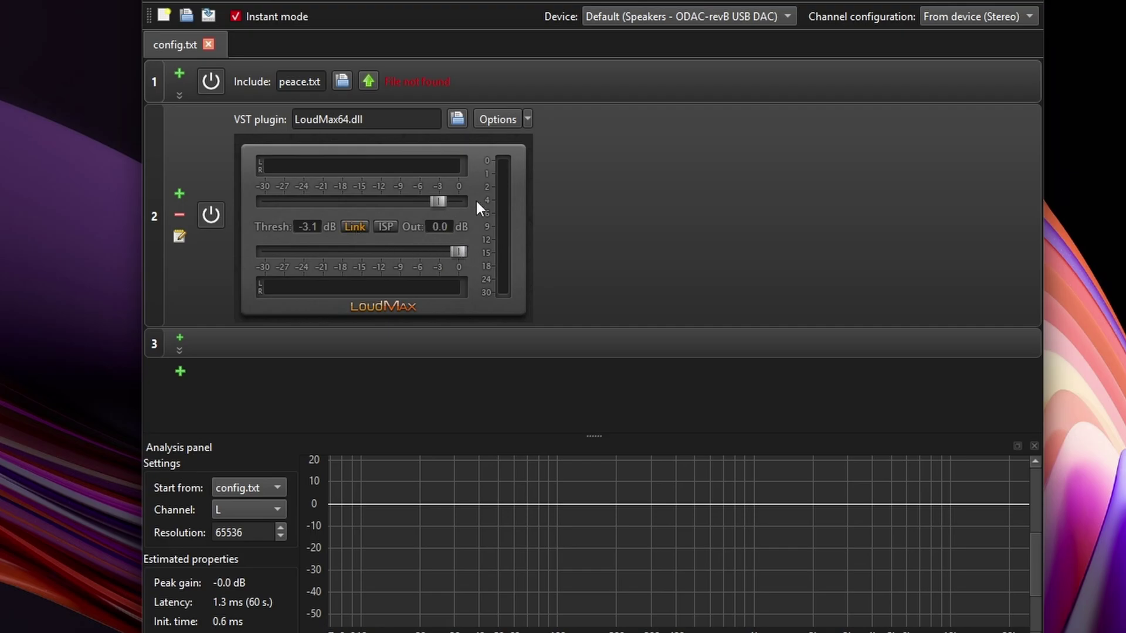
pyautogui.moveTo(446, 203)
pyautogui.mouseDown()
pyautogui.moveTo(416, 201)
pyautogui.moveTo(471, 202)
pyautogui.moveTo(438, 201)
pyautogui.mouseUp()
pyautogui.click(354, 227)
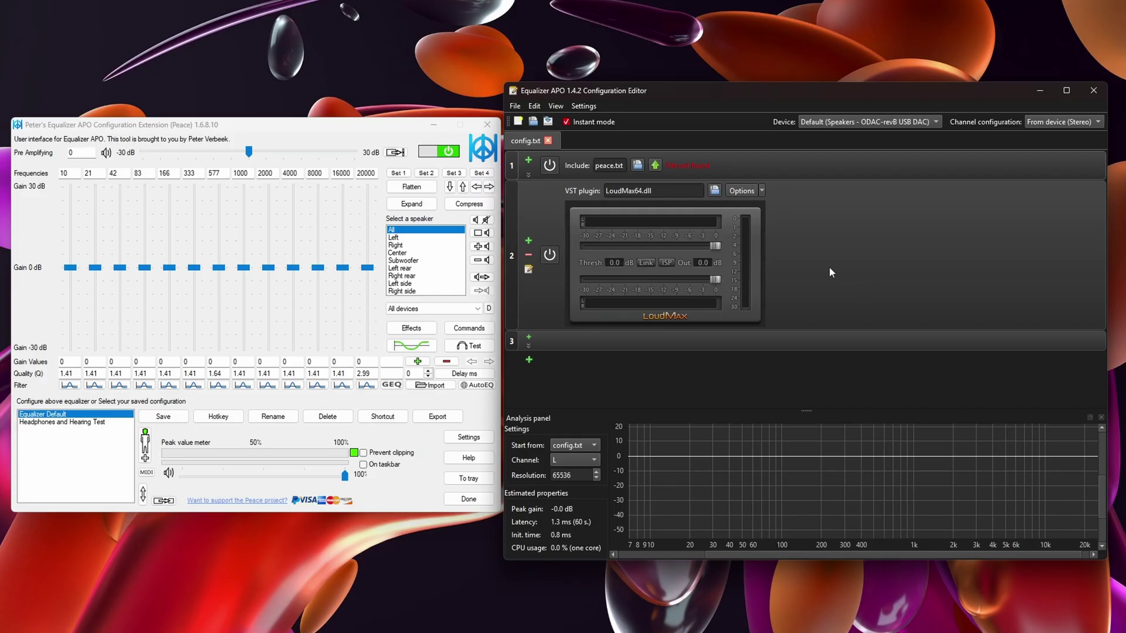
# Drop the linked LoudMax threshold and output to -3.1 dB, close the editor, centre Peace.
pyautogui.click(808, 263)
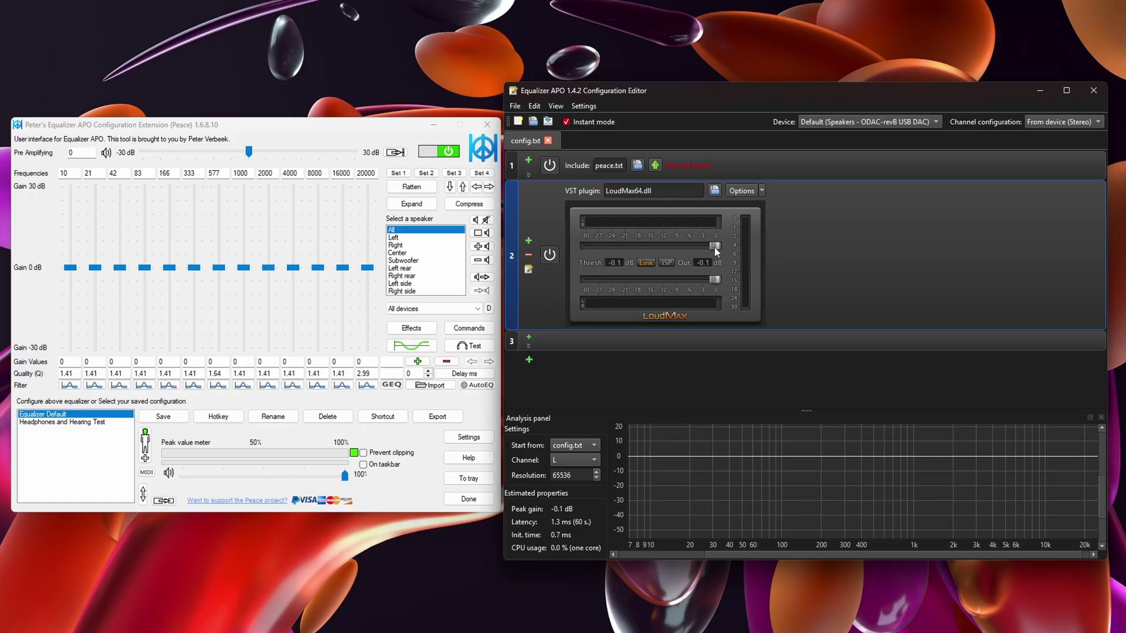
pyautogui.moveTo(714, 248); pyautogui.dragTo(702, 245)
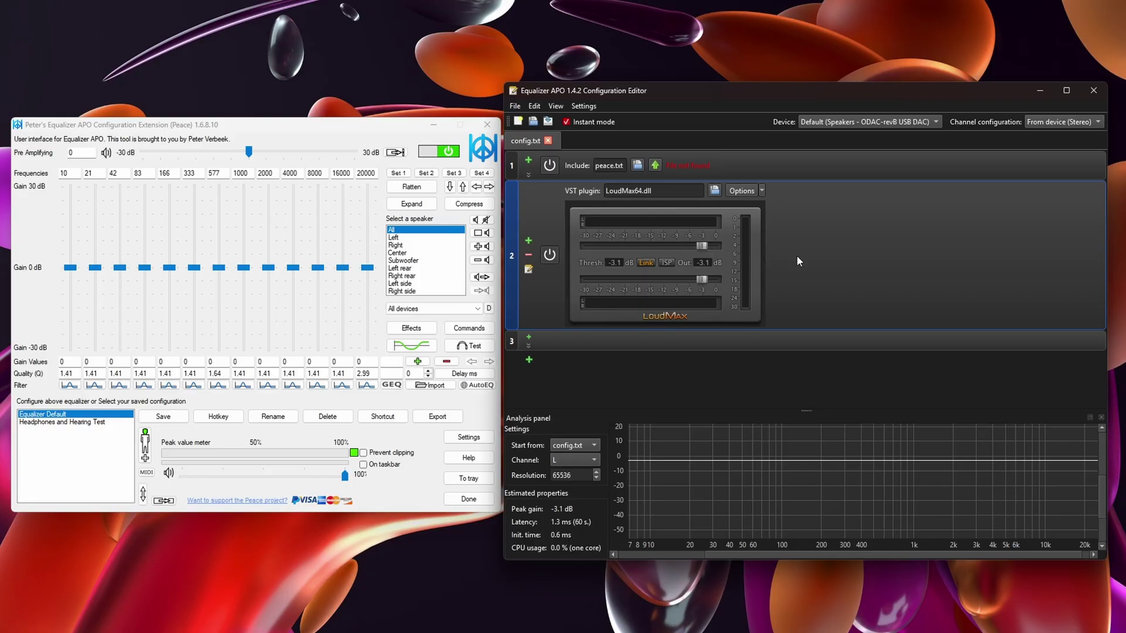
pyautogui.click(1093, 89)
pyautogui.moveTo(307, 131); pyautogui.dragTo(579, 139)
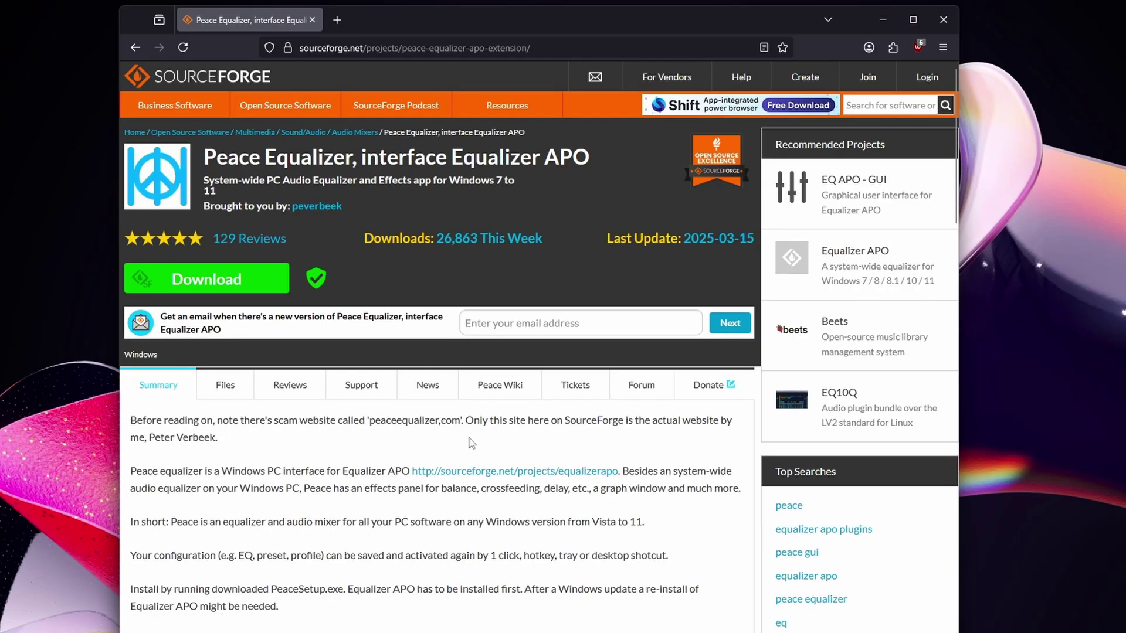
# Scroll down the Peace Equalizer project page on SourceForge.
pyautogui.scroll(-7, 471, 442)
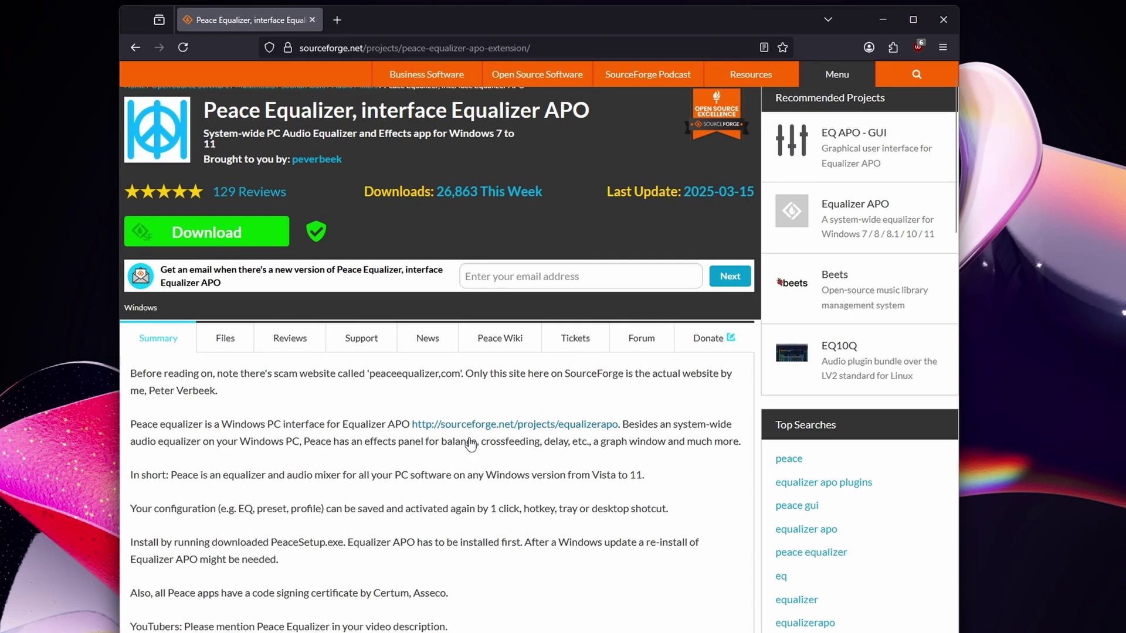